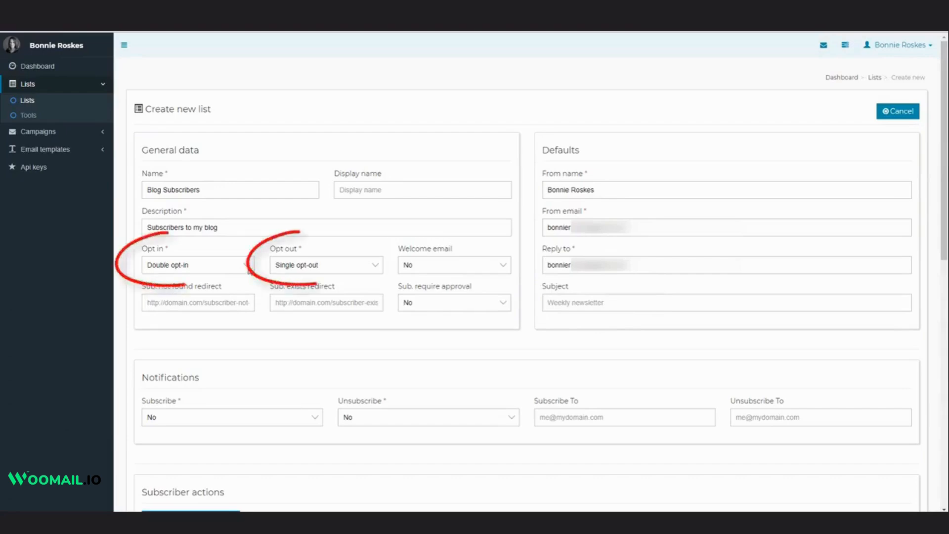
Step: Review the opt-in and opt-out choices, keeping double opt-in and single opt-out, and set the welcome email to Yes
click(250, 270)
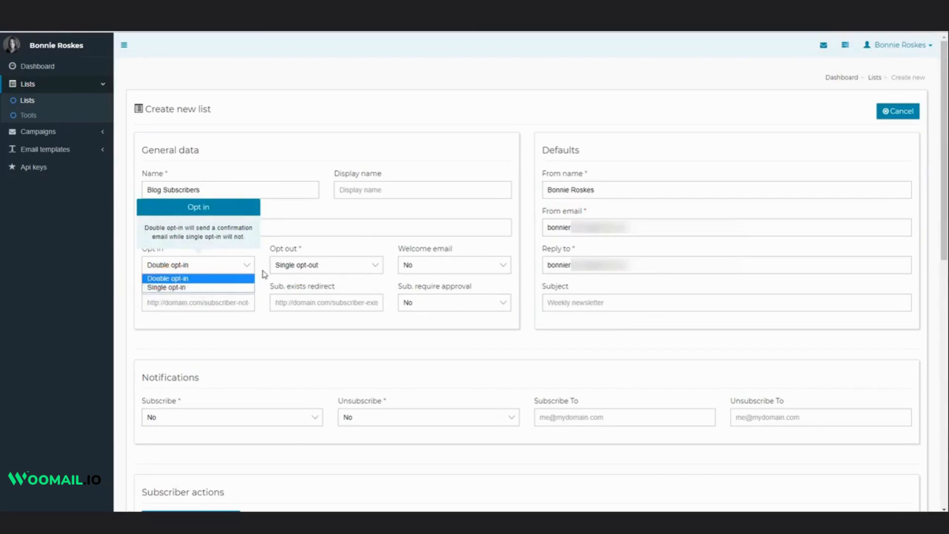
click(262, 271)
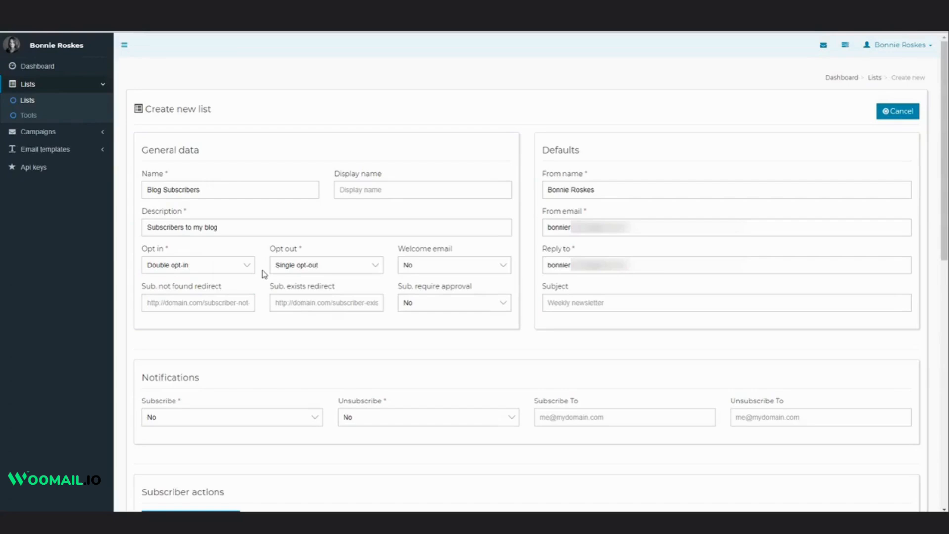
click(375, 267)
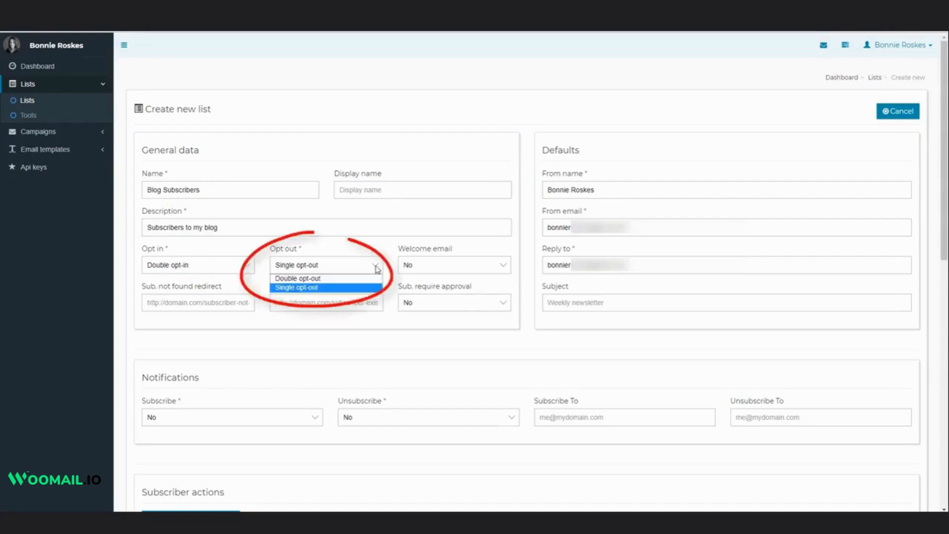
click(377, 269)
click(502, 267)
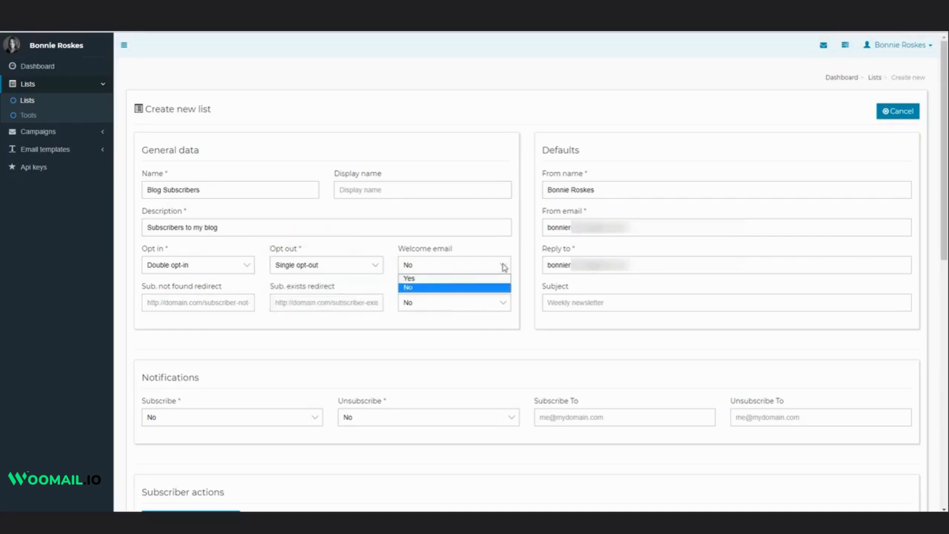
click(462, 287)
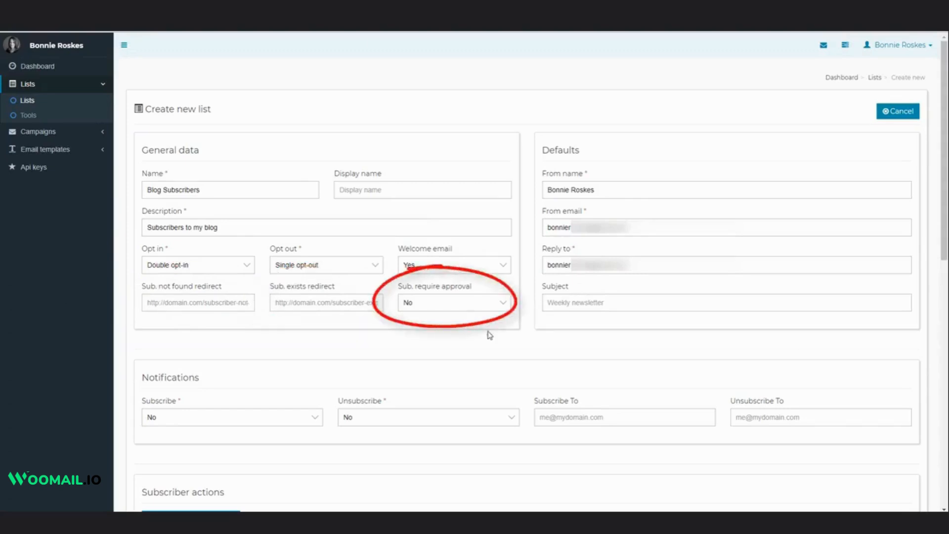
Step: Examine the subscriber actions that apply when someone subscribes to or unsubscribes from the list
scroll(490, 335, down, 5)
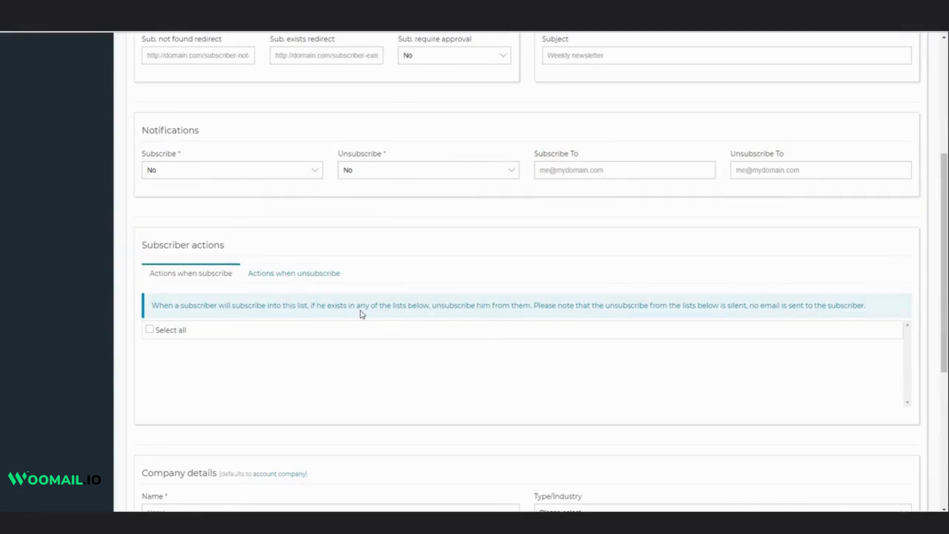
click(319, 275)
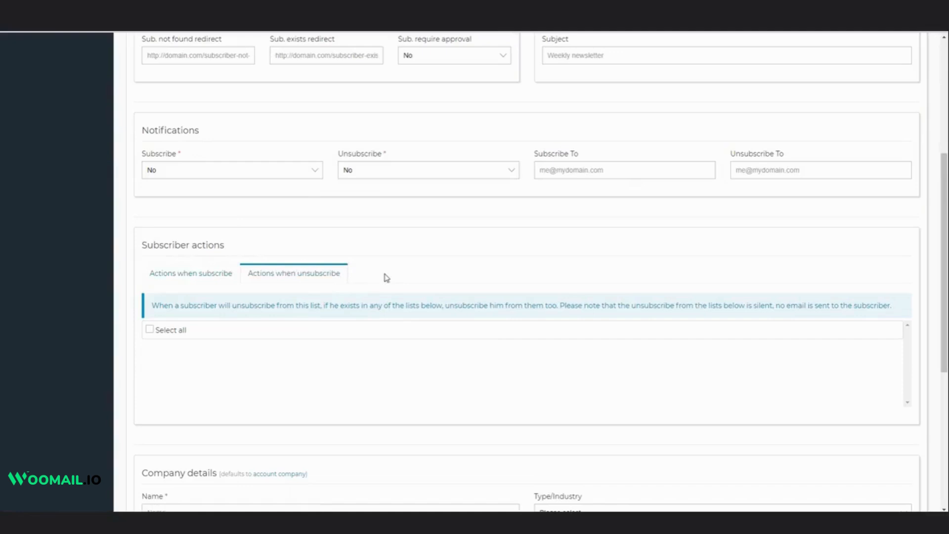
Step: Set the company name to My Co and the country to United States in the company details
scroll(396, 307, down, 6)
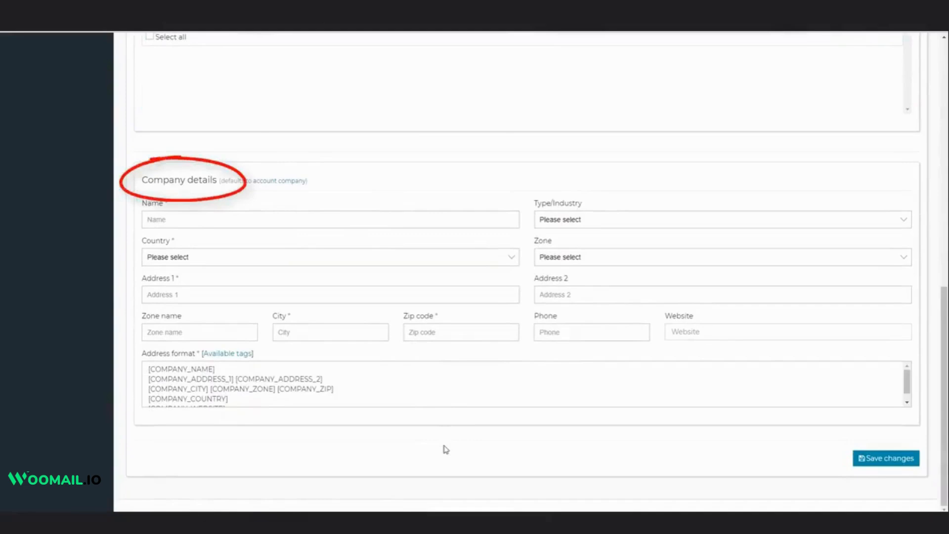
click(318, 223)
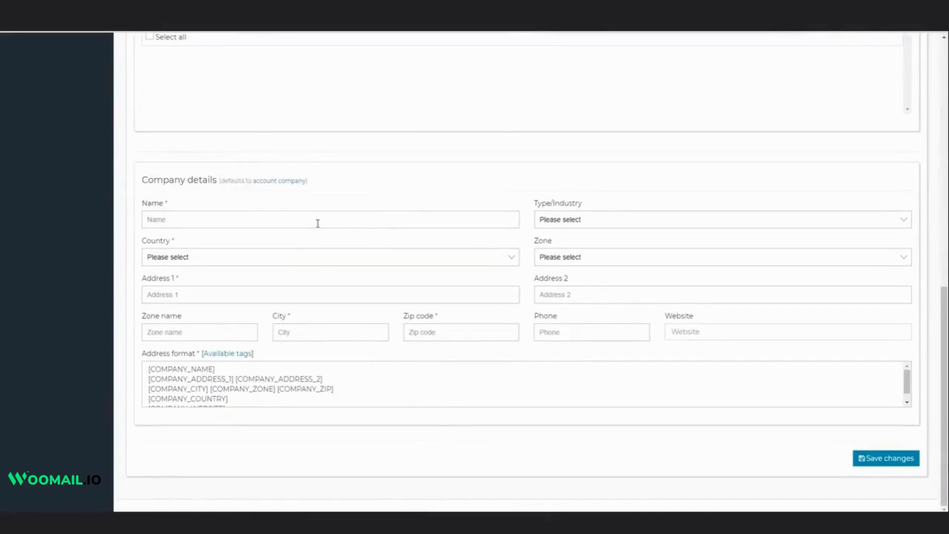
text(My Co)
click(316, 257)
Step: Enter the company's street address, city and zip code in the company details
click(252, 298)
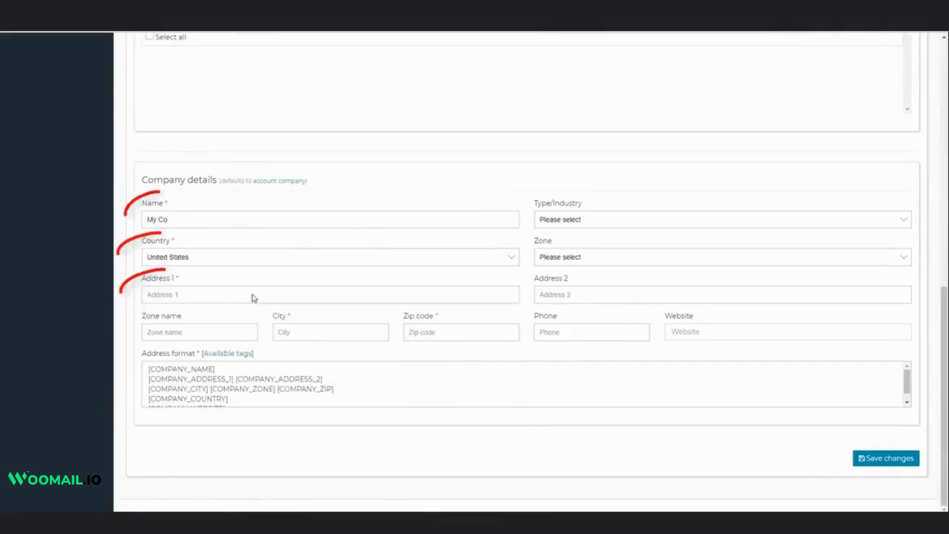
text(1)
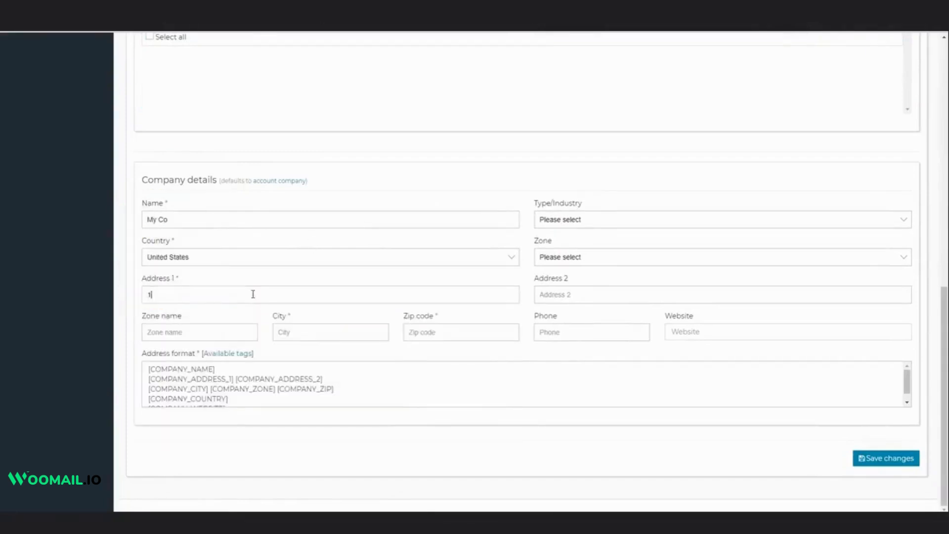
text(23 My Street)
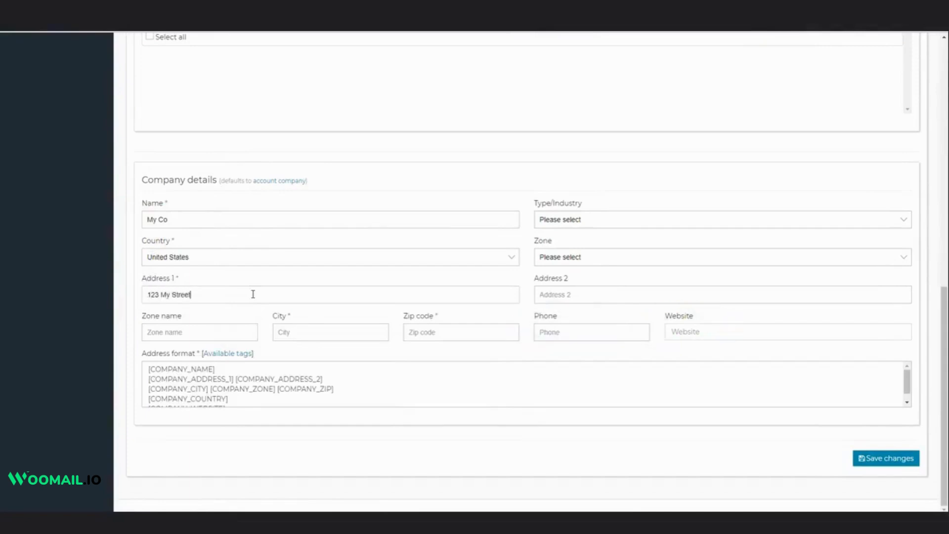
click(310, 332)
text(My Town)
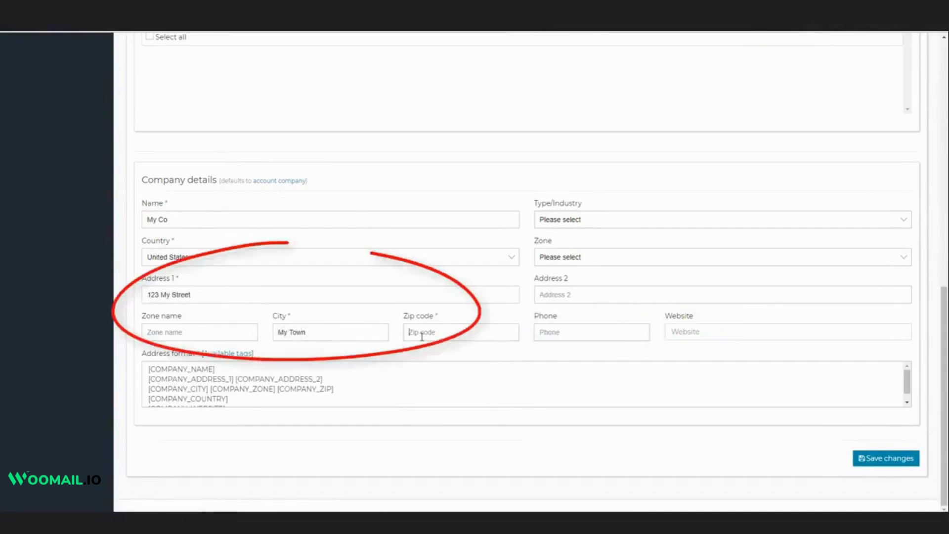
click(417, 332)
text(12345)
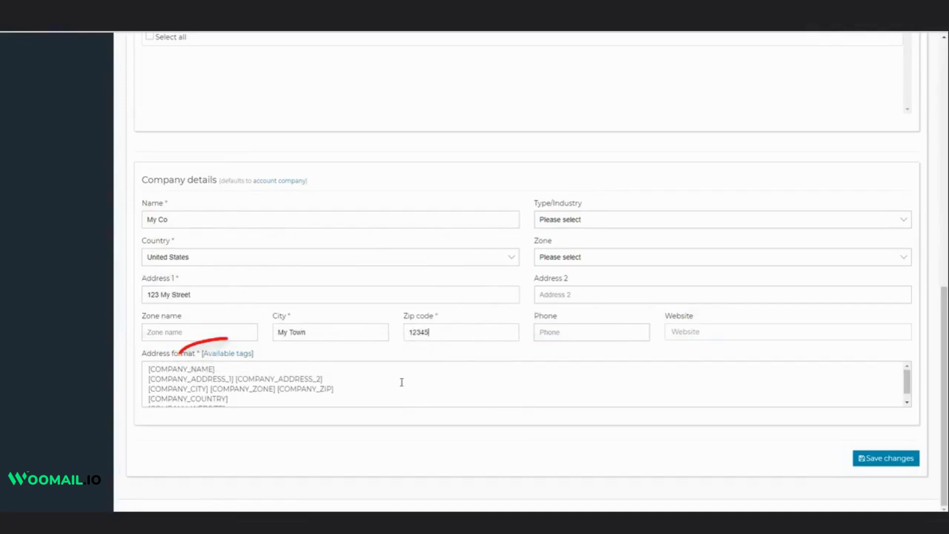
Step: Check the available tags for the address format, dismiss them, and save the Blog Subscribers list
click(228, 354)
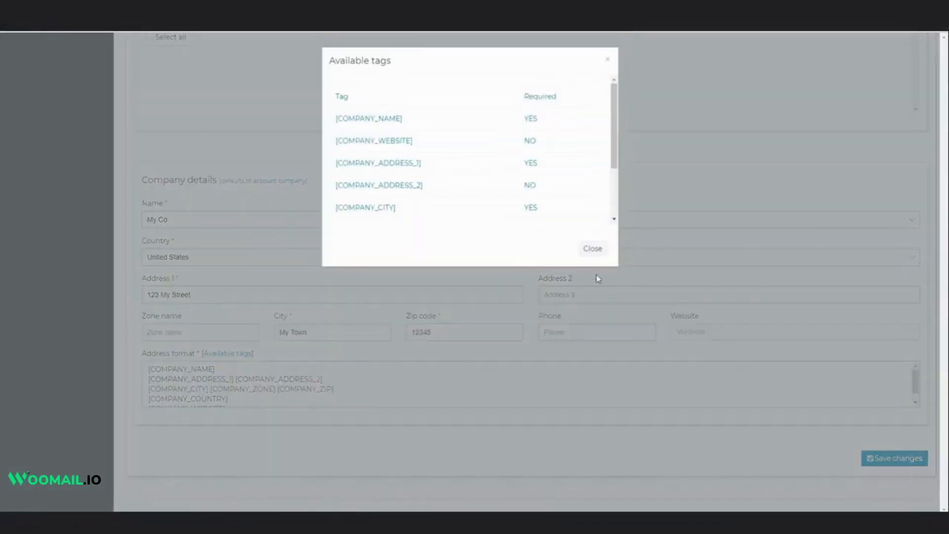
click(596, 256)
click(878, 458)
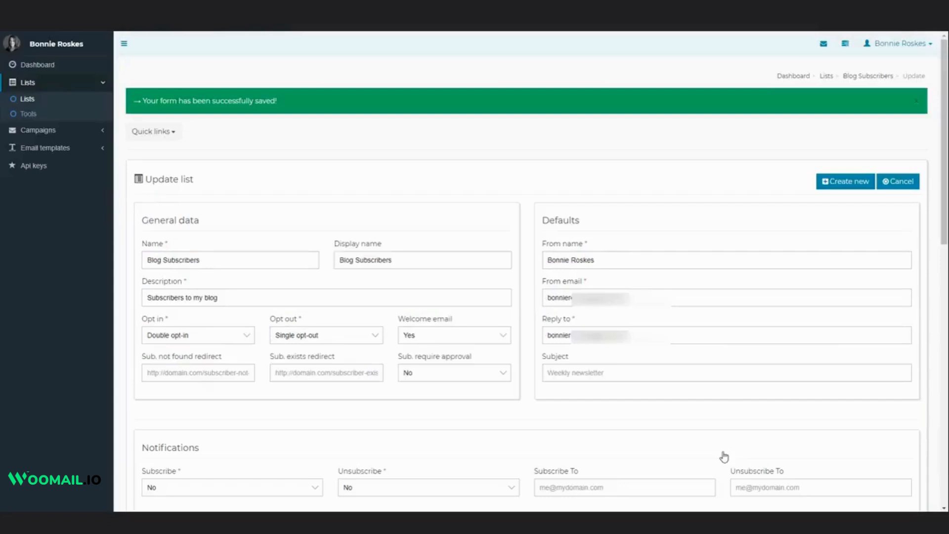
Step: Go to the page of all lists and look through the columns that can be shown or hidden
click(826, 76)
click(657, 110)
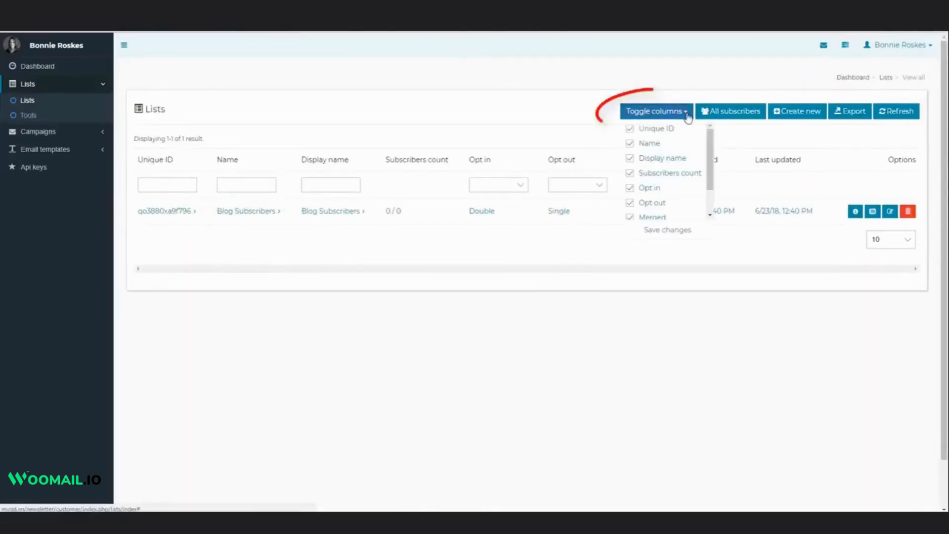
scroll(711, 163, down, 2)
scroll(712, 163, up, 2)
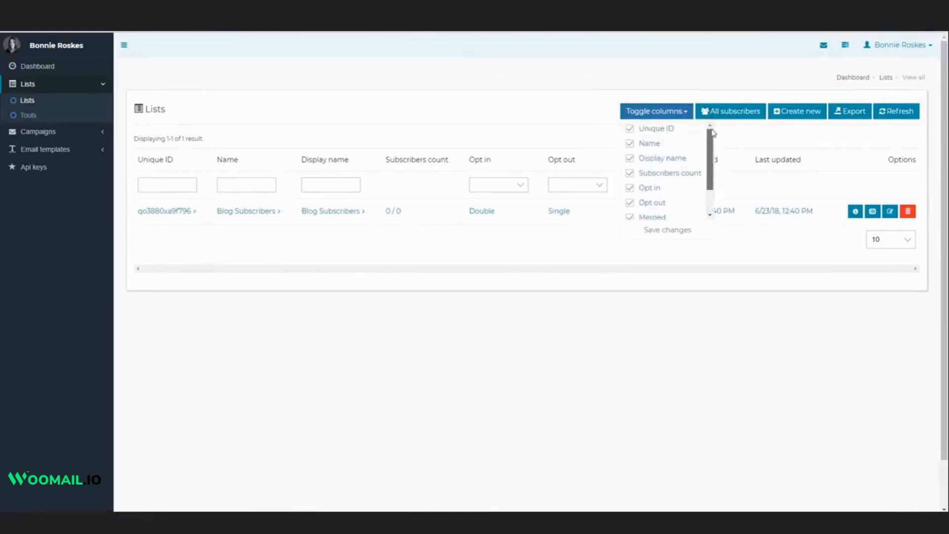
click(712, 72)
Step: View the Blog Subscribers overview and its update form, returning to the page of all lists without making changes
click(257, 213)
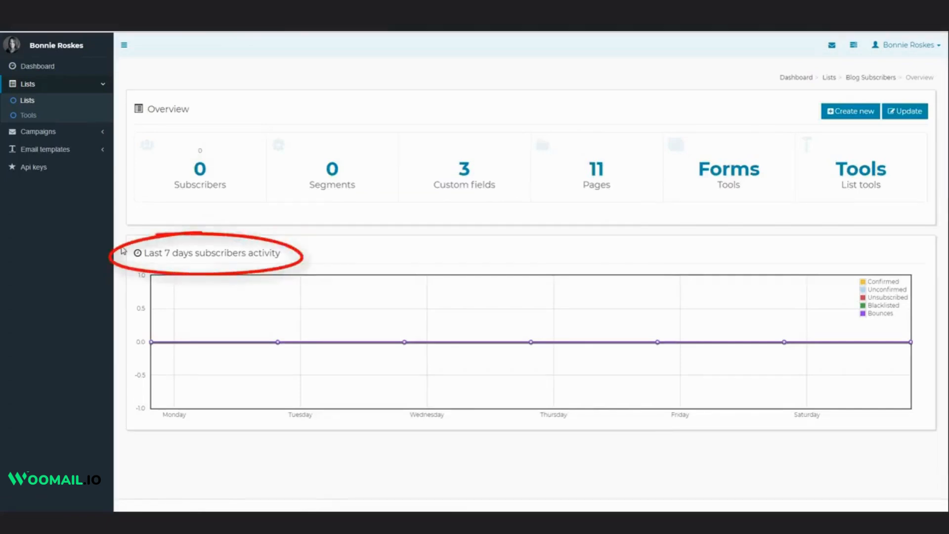
click(828, 80)
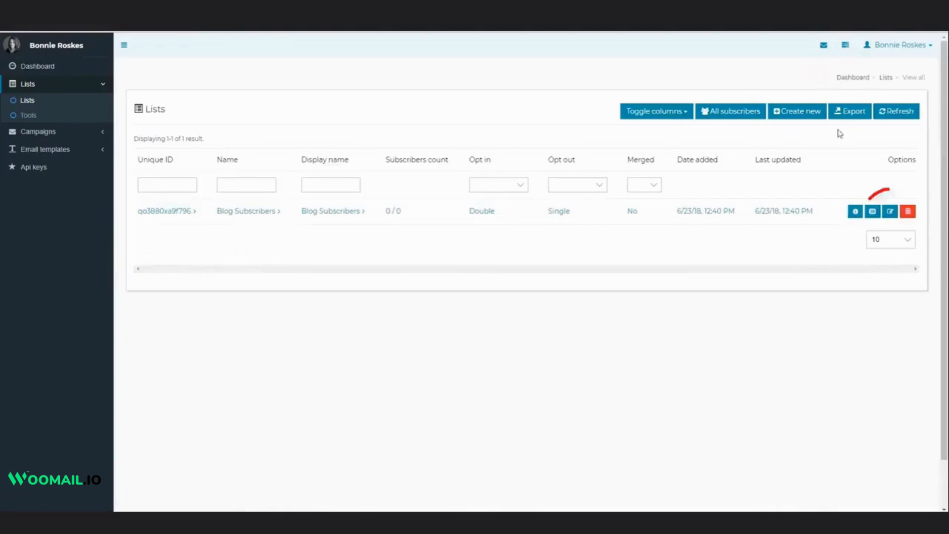
click(889, 212)
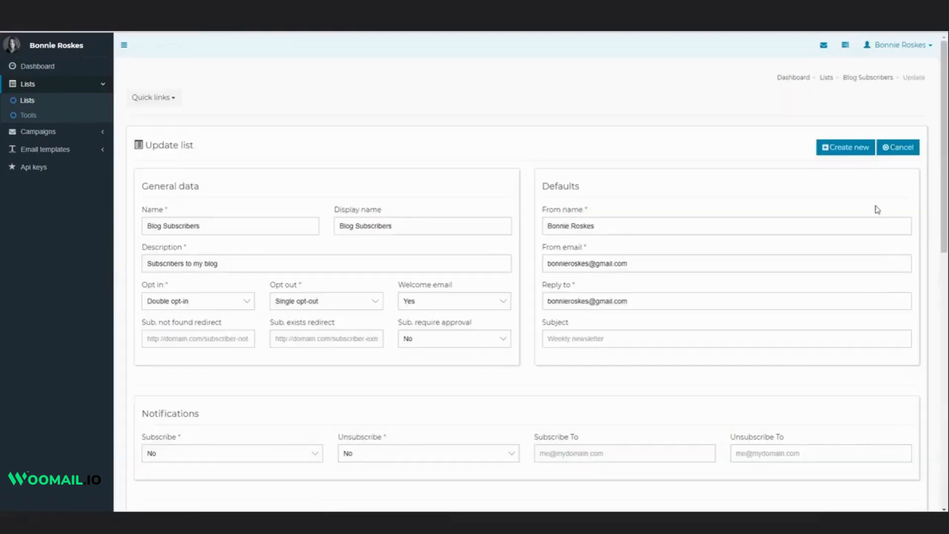
click(900, 149)
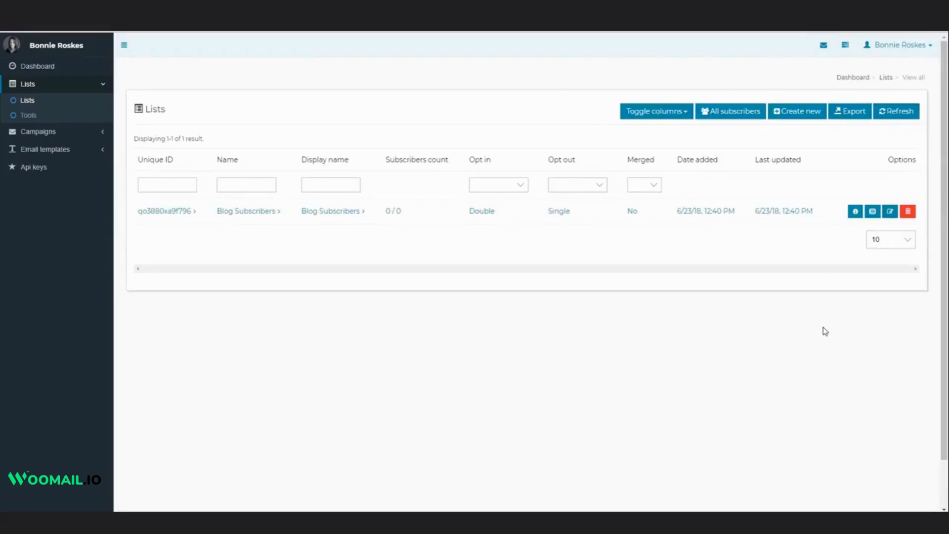
Step: Copy the Blog Subscribers list and set both the copy's name and display name to Purchasers
click(873, 211)
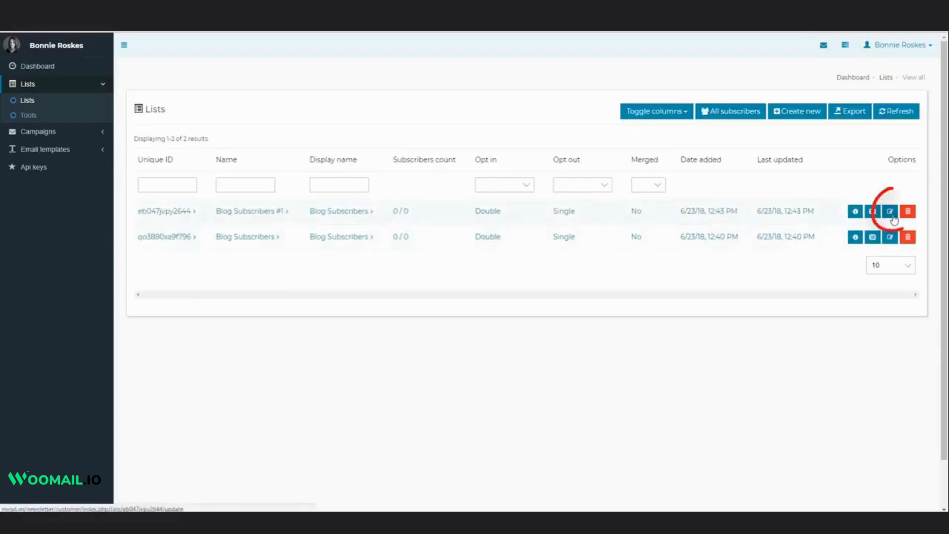
click(890, 211)
triple_click(216, 231)
key(BackSpace)
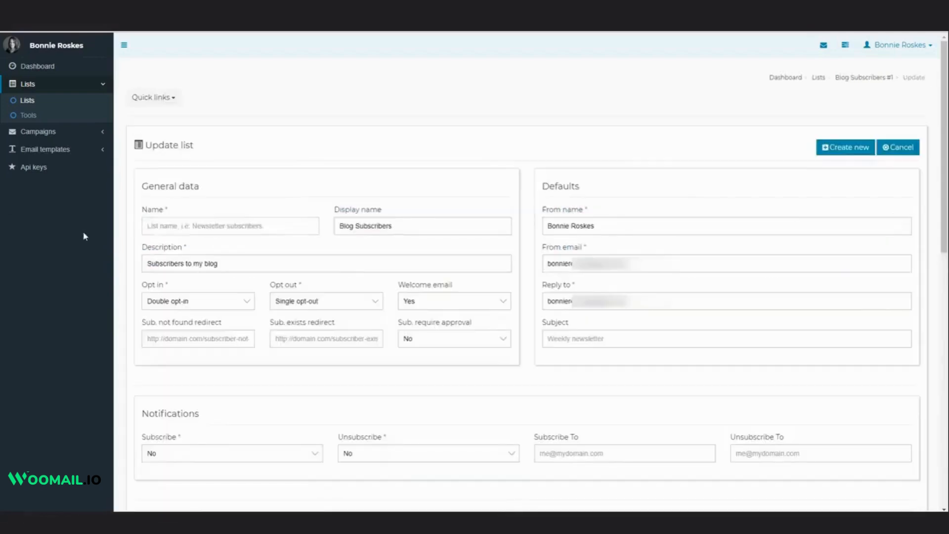
text(Purchasers)
key(Tab)
key(BackSpace)
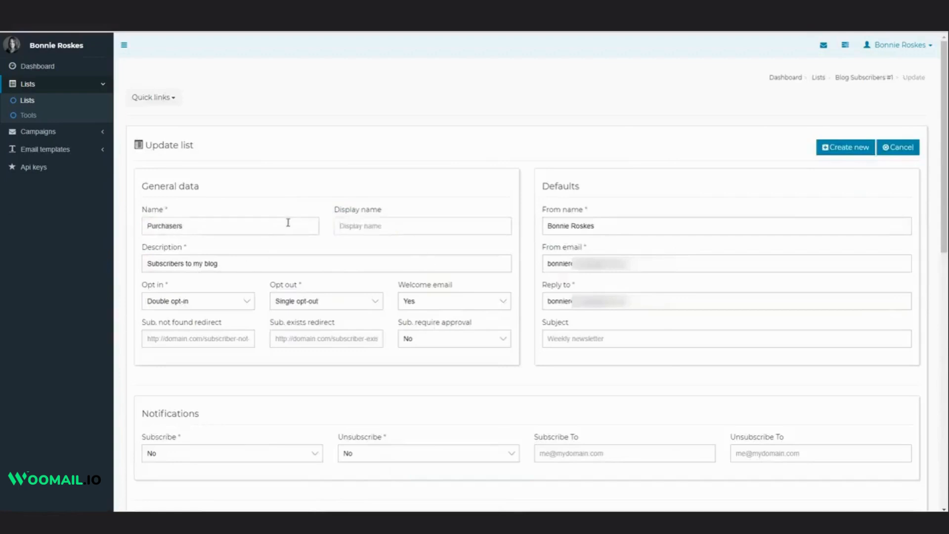
text(Purchasers)
Step: Set the Purchasers list's description to "Customers from my online store" and save the list
key(Tab)
text(Customers)
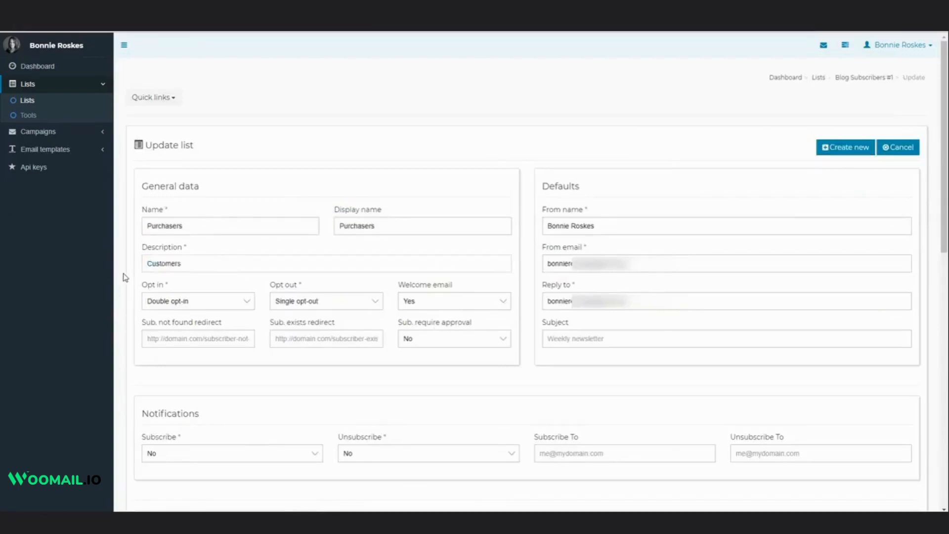
text( from my online store)
scroll(450, 382, down, 10)
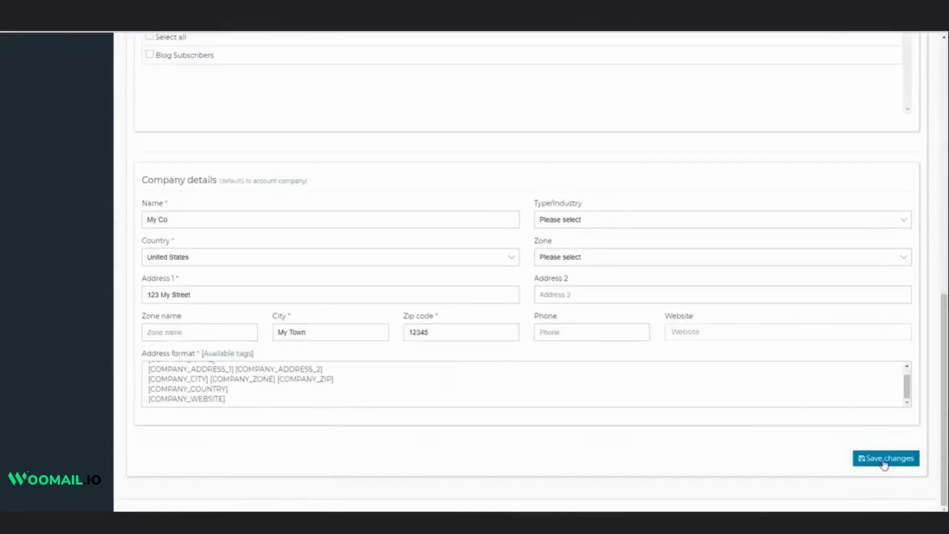
click(886, 460)
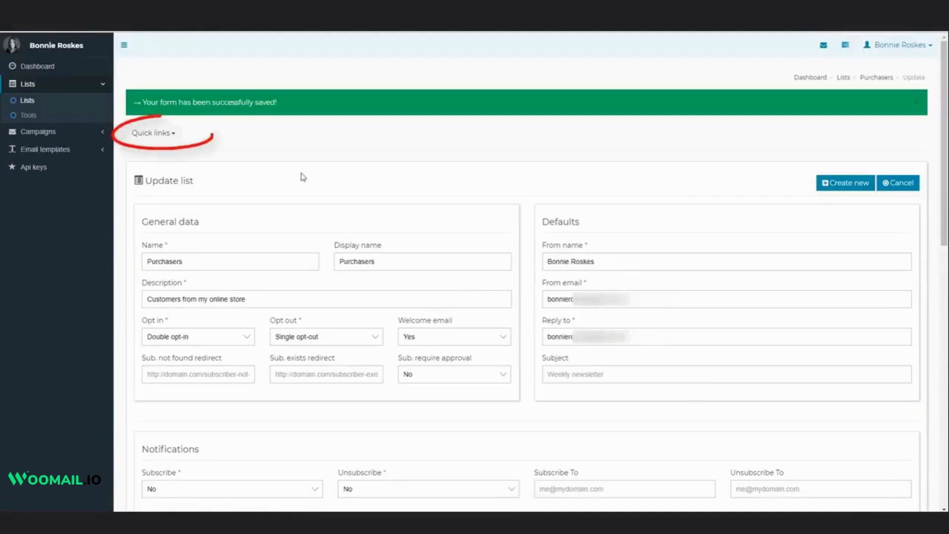
Step: Return to the page of all lists and open the subscribers of the Purchasers list
click(174, 134)
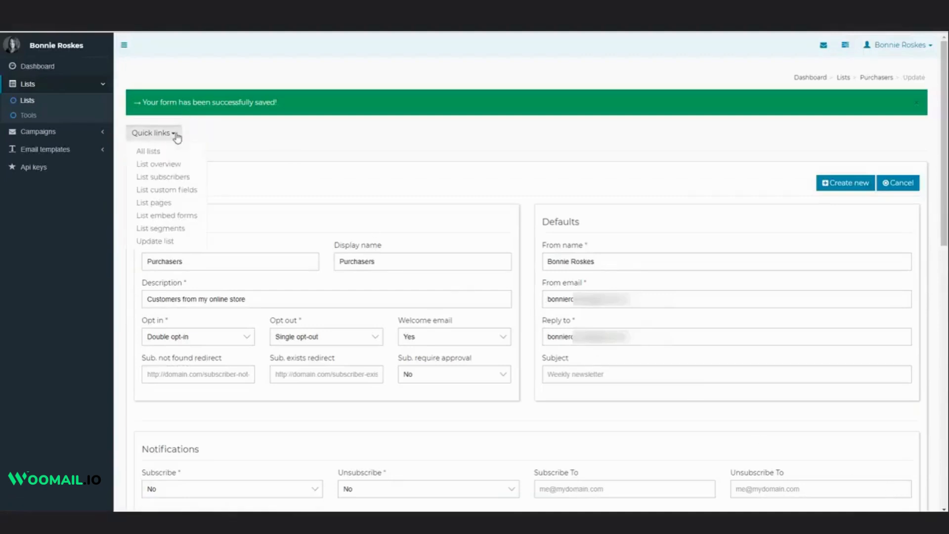
click(149, 151)
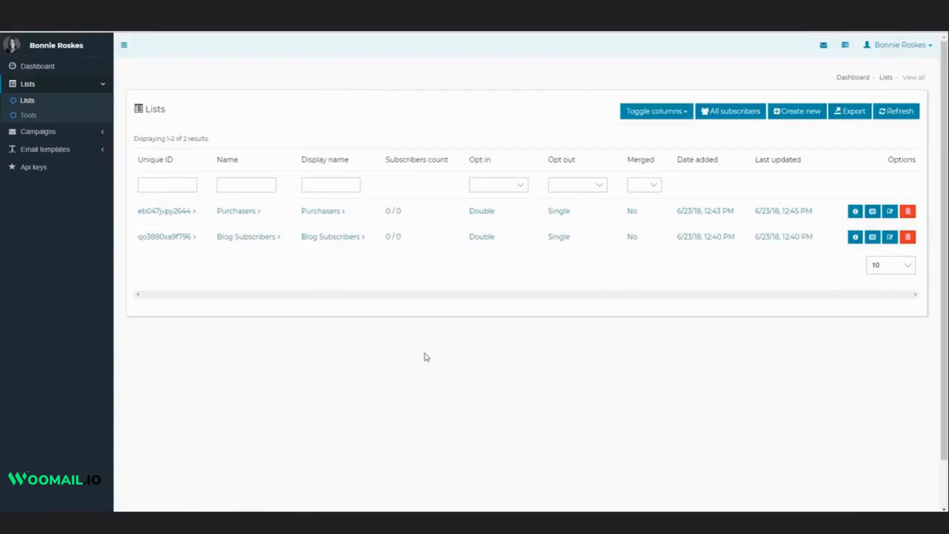
click(237, 212)
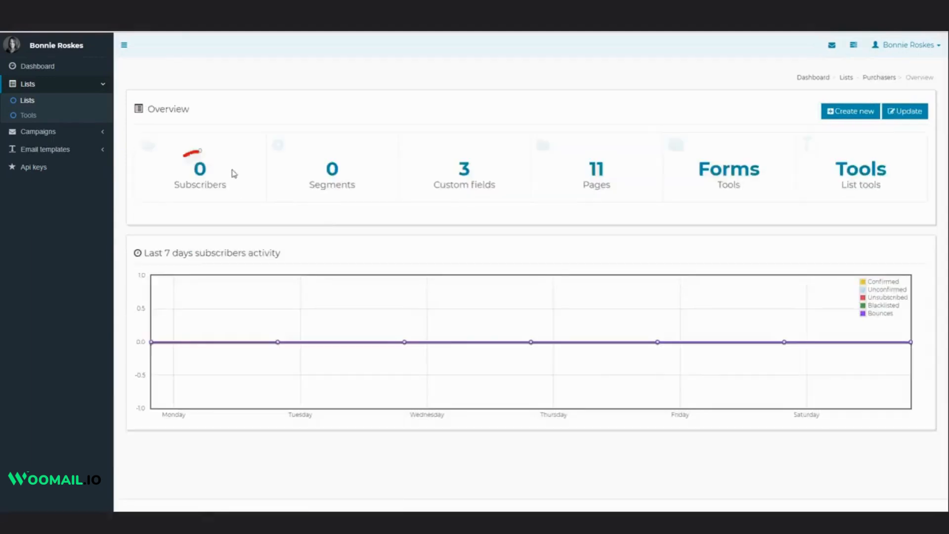
click(199, 172)
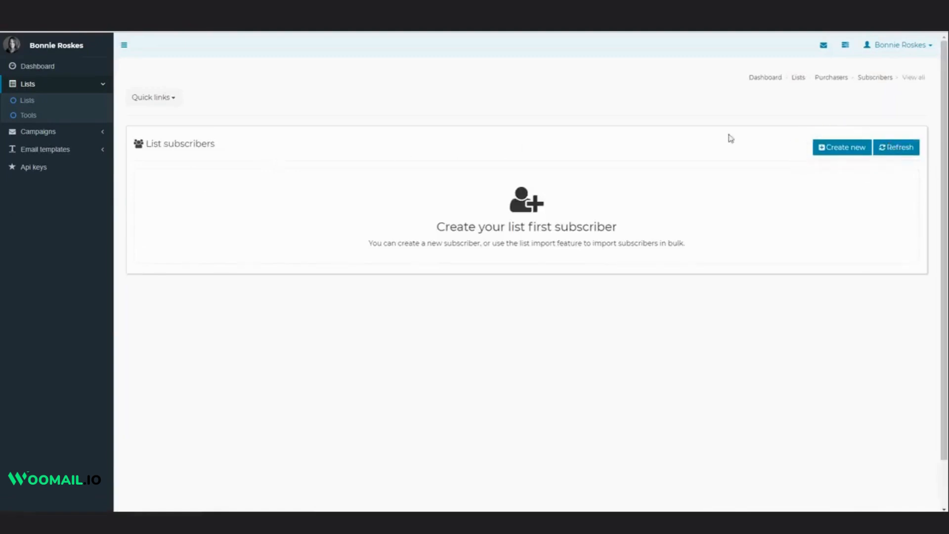
Step: Start a new subscriber in the Purchasers list and enter the subscriber's email, first name and last name
click(832, 148)
click(513, 152)
text(jonn@123.com)
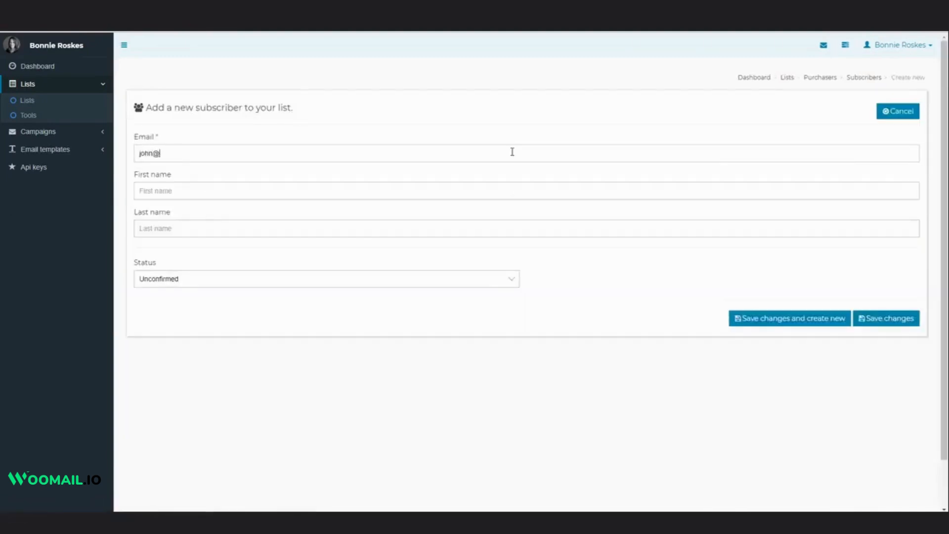
key(Tab)
text(John)
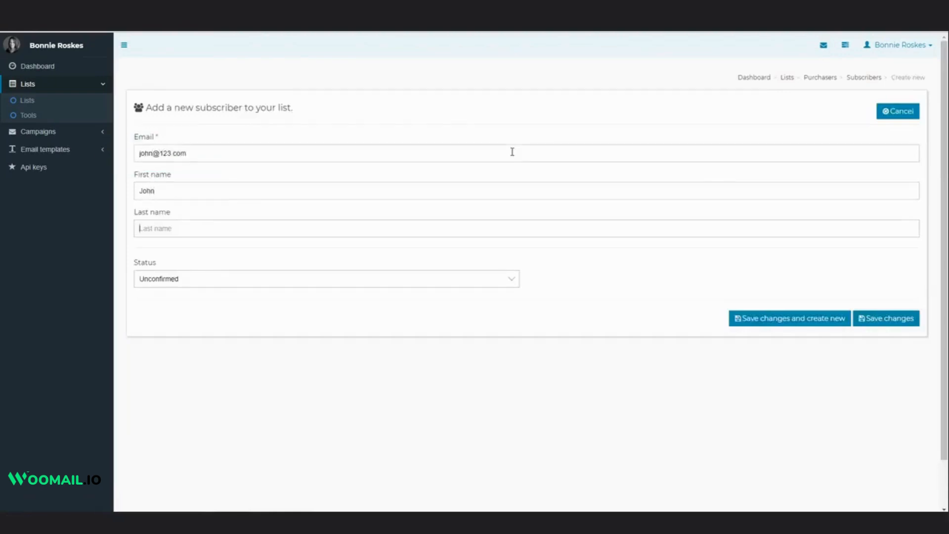
key(Tab)
text(Smith)
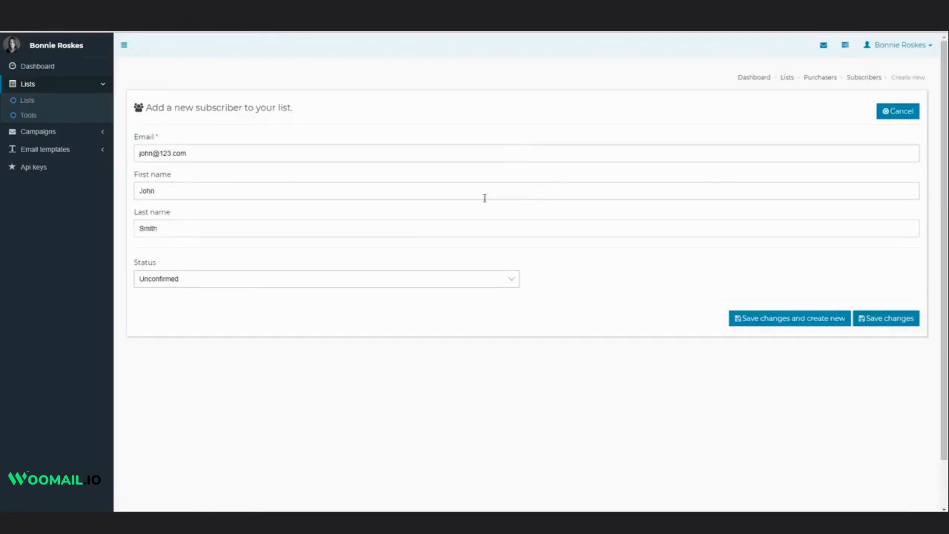
Step: Set the new subscriber's status to Confirmed and save the entry, continuing with a blank subscriber form
click(481, 279)
click(317, 292)
click(758, 321)
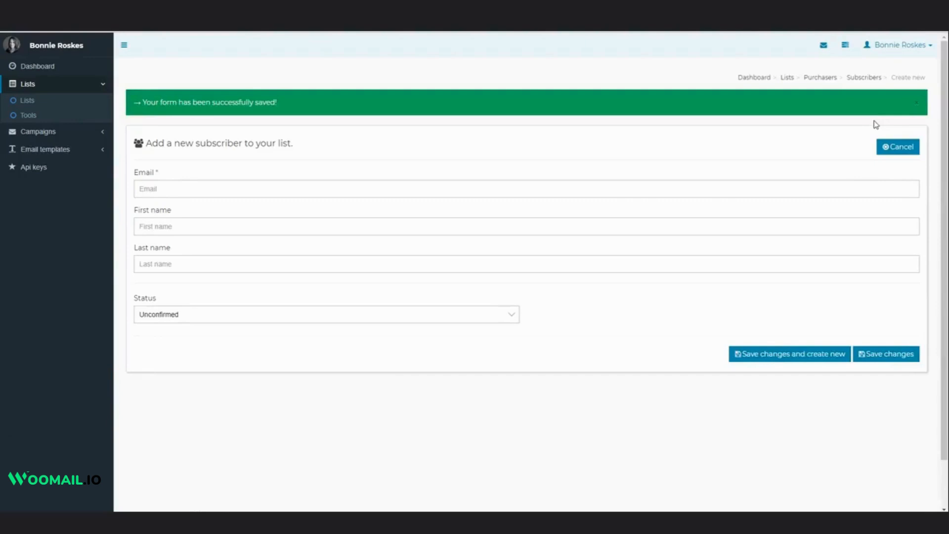
Step: View the subscribers of the Purchasers list and show the options available for the added subscriber
click(866, 78)
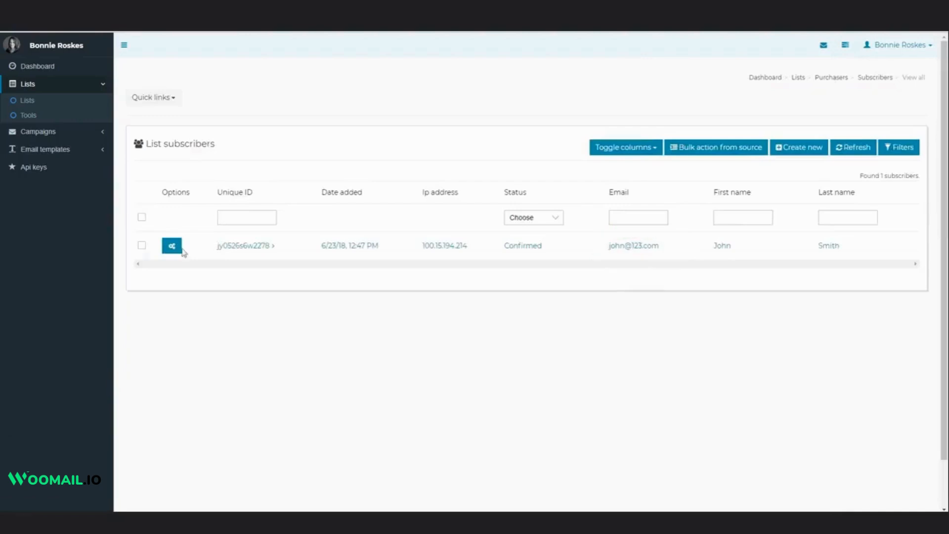
click(173, 247)
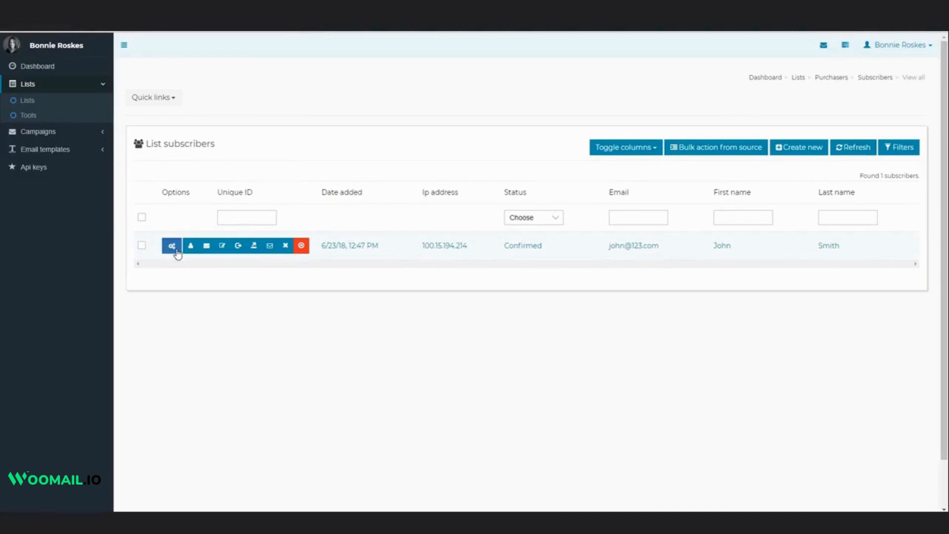
Step: Return to the page of all lists and open the list tools from the Purchasers overview
click(798, 78)
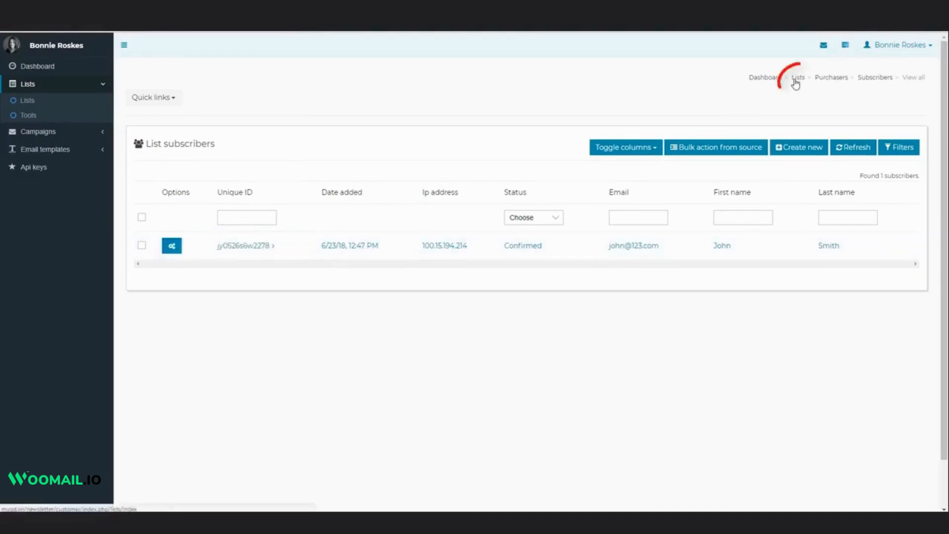
click(247, 212)
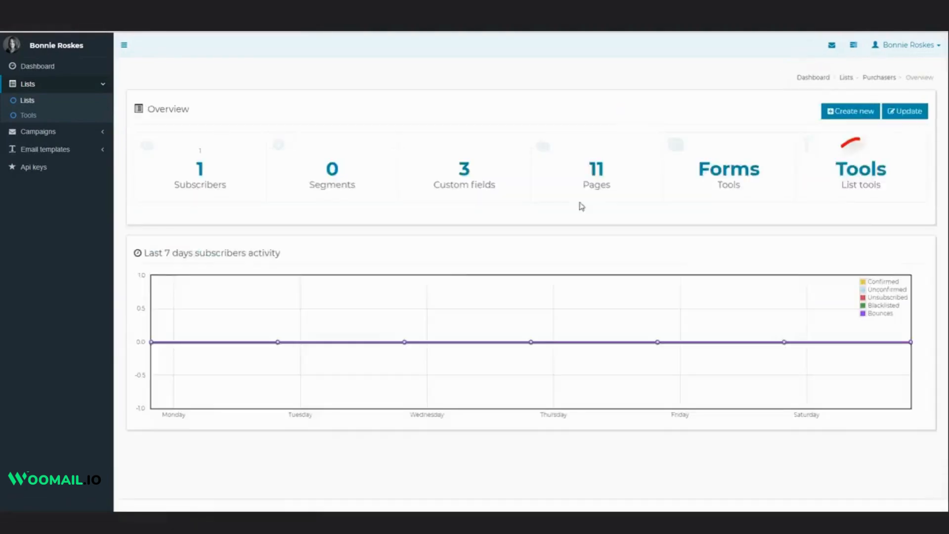
click(862, 170)
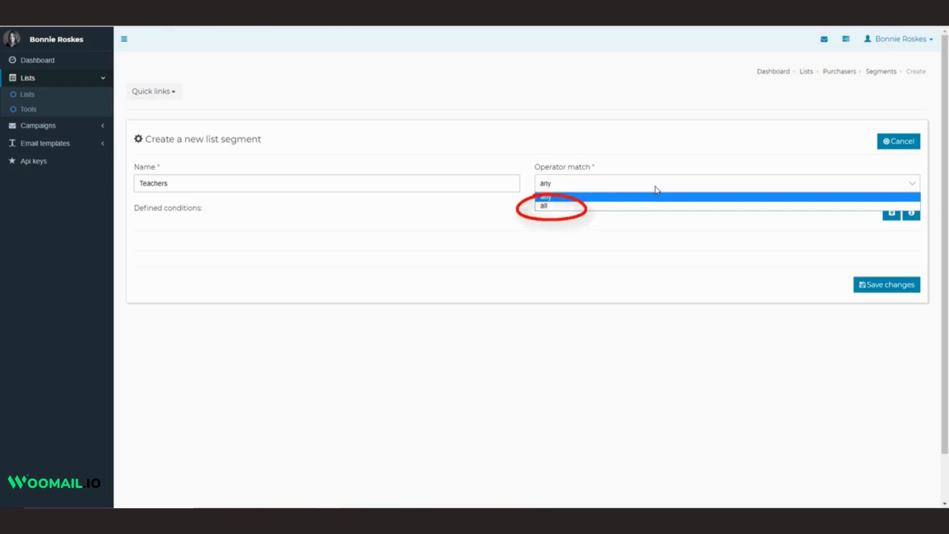
Step: Set the Teachers segment's operator match to any and add the condition Email contains "k12"
click(656, 198)
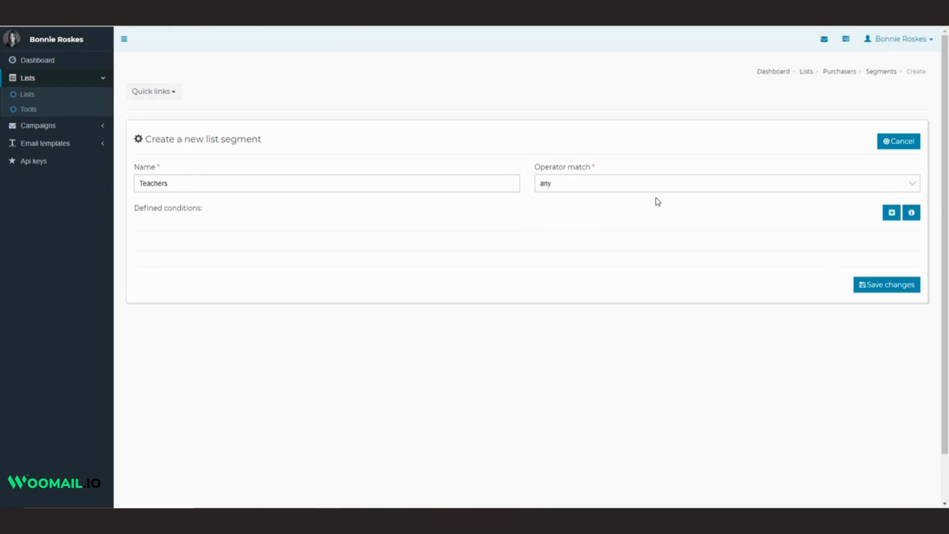
click(892, 213)
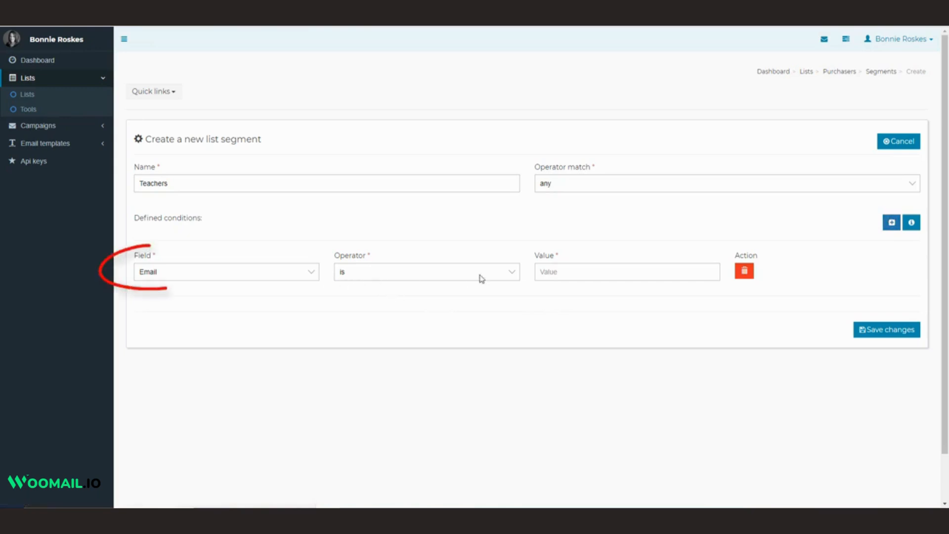
click(510, 275)
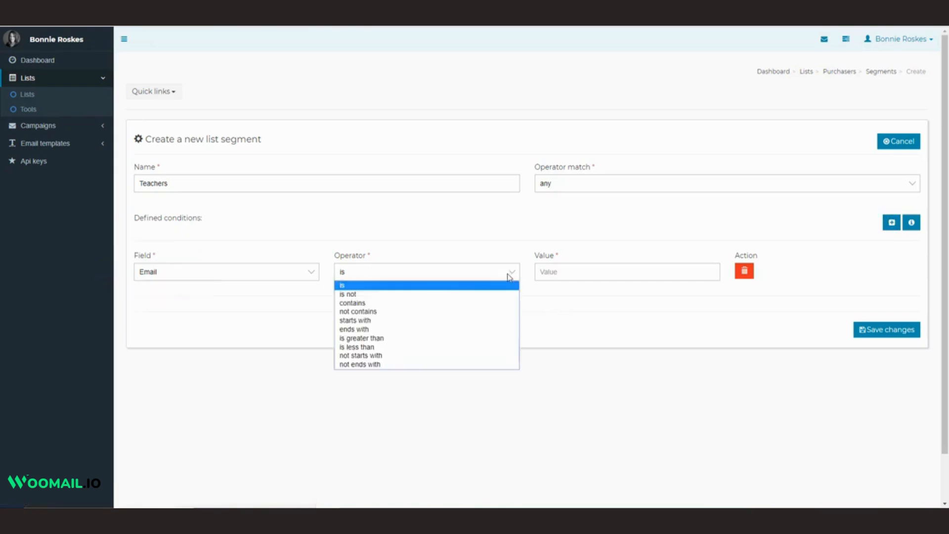
click(448, 305)
click(580, 271)
text(k12)
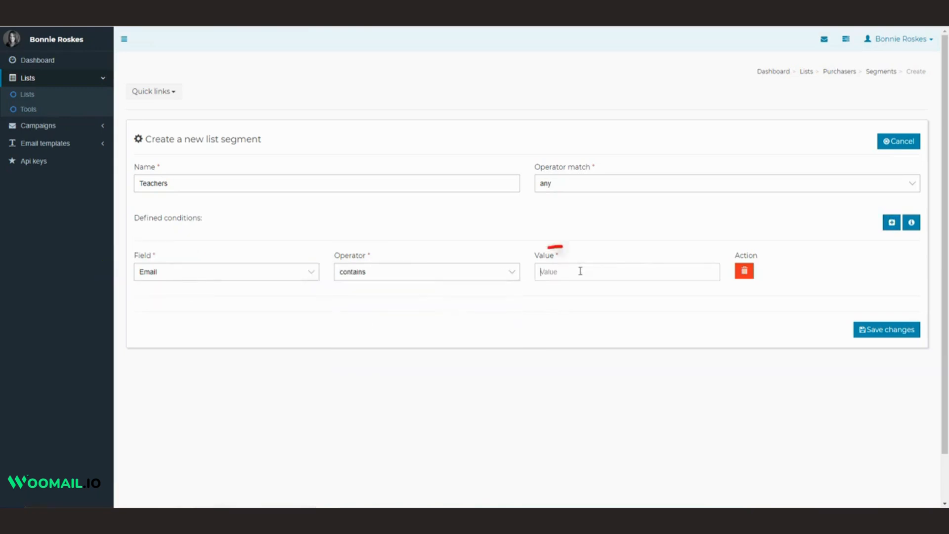
Step: Add a second condition, Email ends with "edu", and save the Teachers segment
click(892, 222)
click(366, 331)
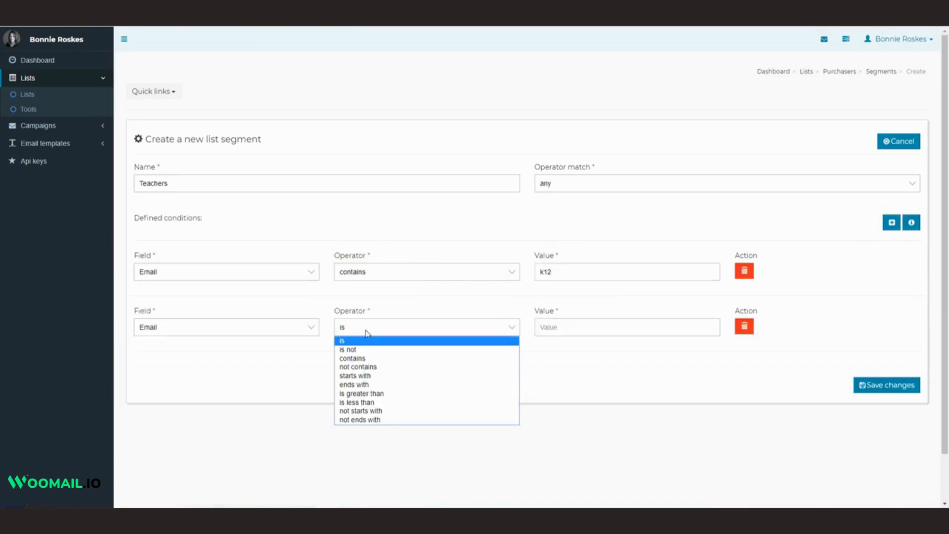
click(370, 375)
click(568, 327)
text(edu)
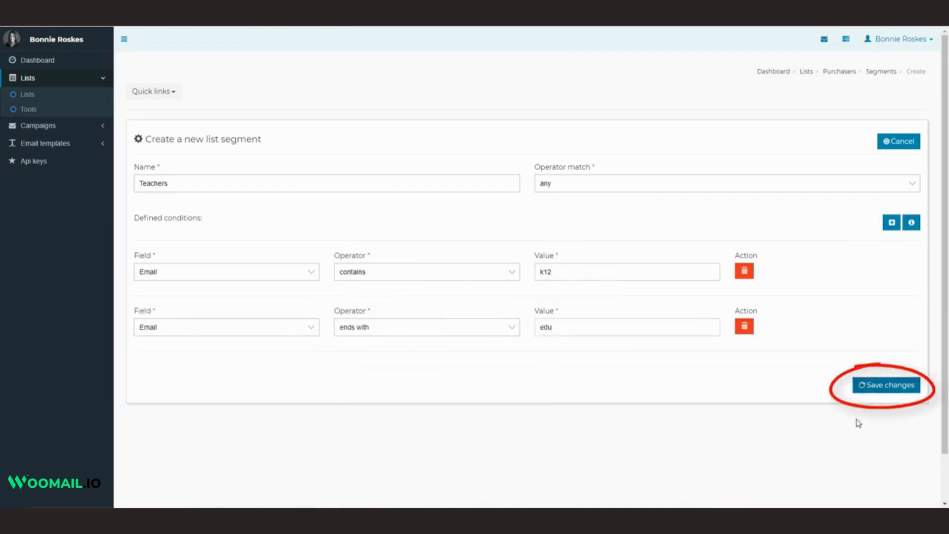
click(861, 385)
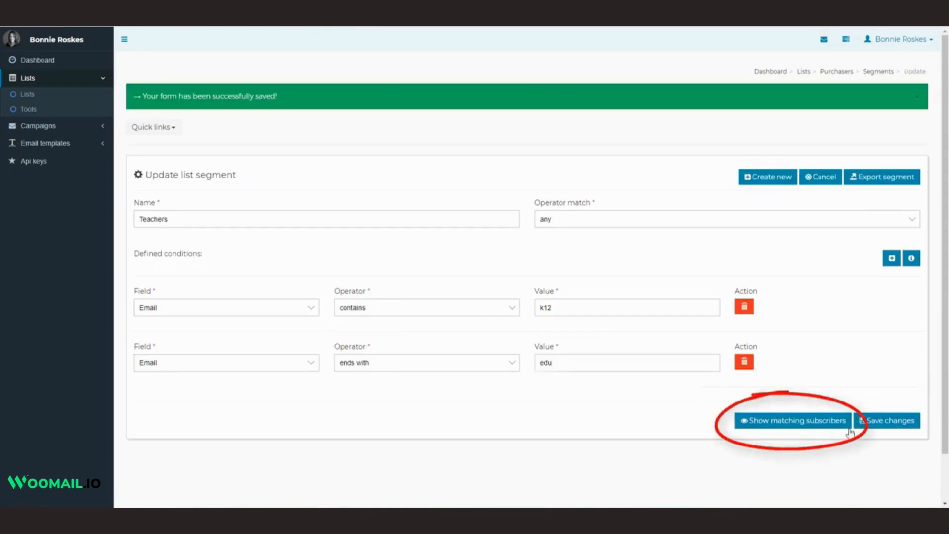
Step: Show the subscribers matching the Teachers segment, review them and save the segment again
click(815, 420)
scroll(852, 349, down, 5)
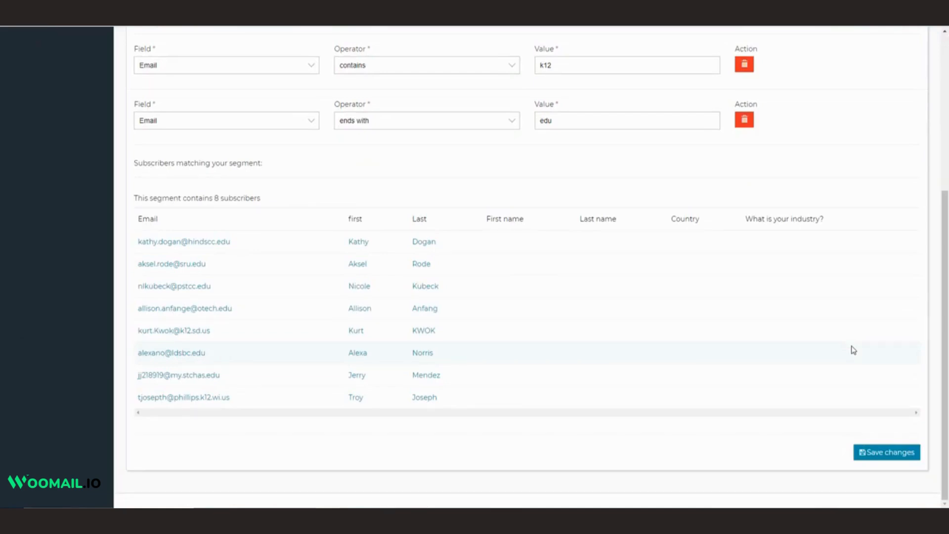
click(889, 453)
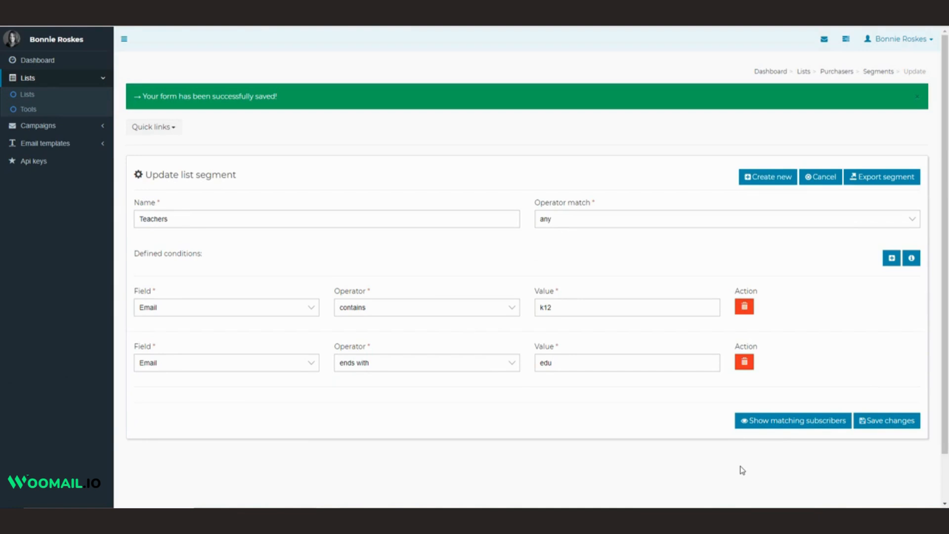
Step: Open the Purchasers list's pages, view the choice of editable pages and select the Subscribe form page
click(834, 71)
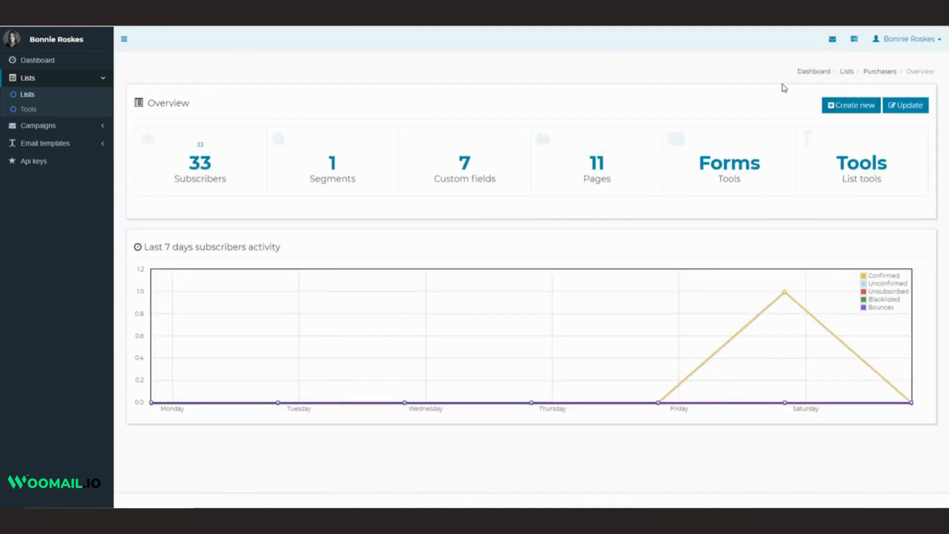
click(598, 163)
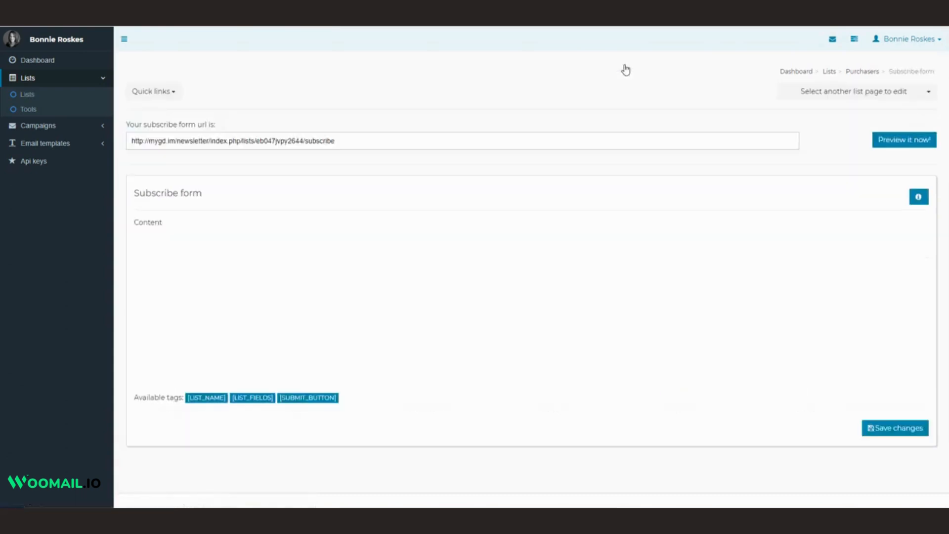
click(916, 95)
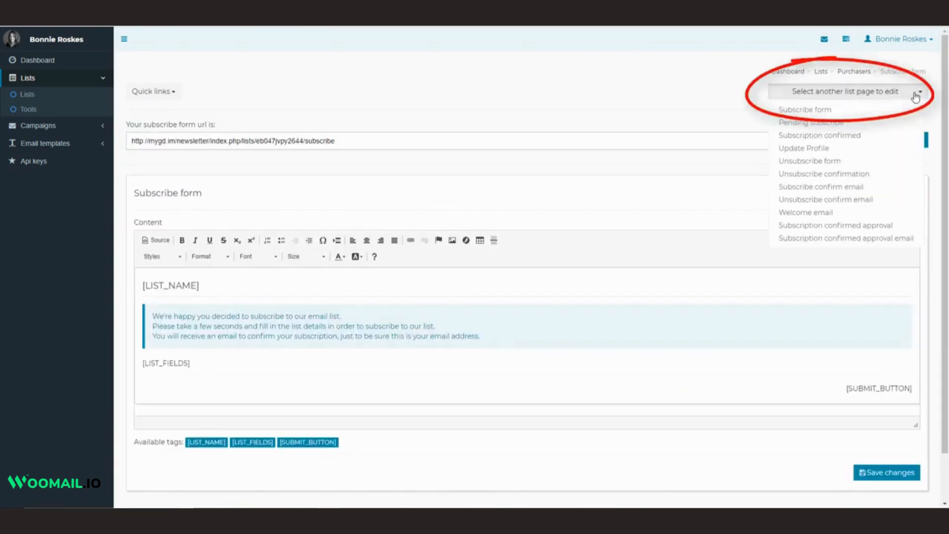
click(814, 110)
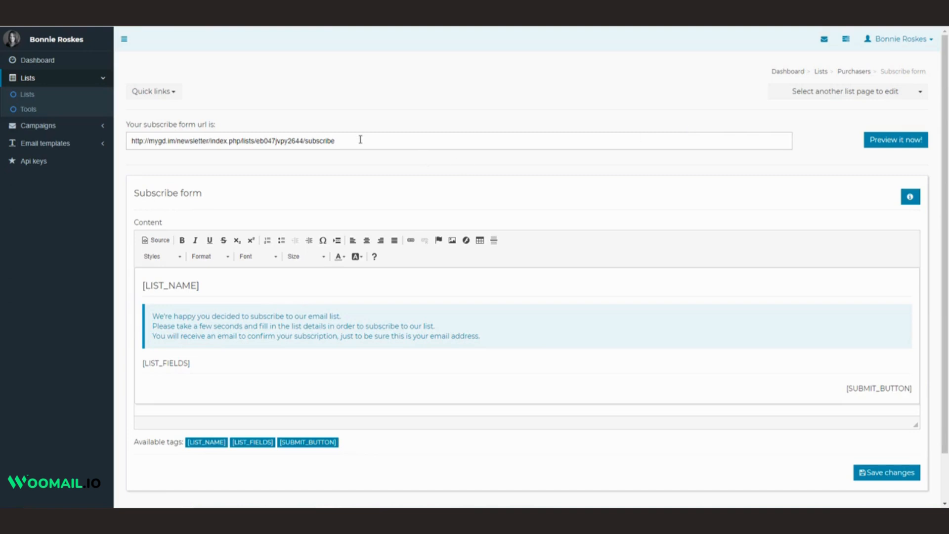
Step: Copy the subscribe form's URL and open it in a new browser tab
drag(360, 140, 121, 152)
key(ctrl+c)
key(ctrl+t)
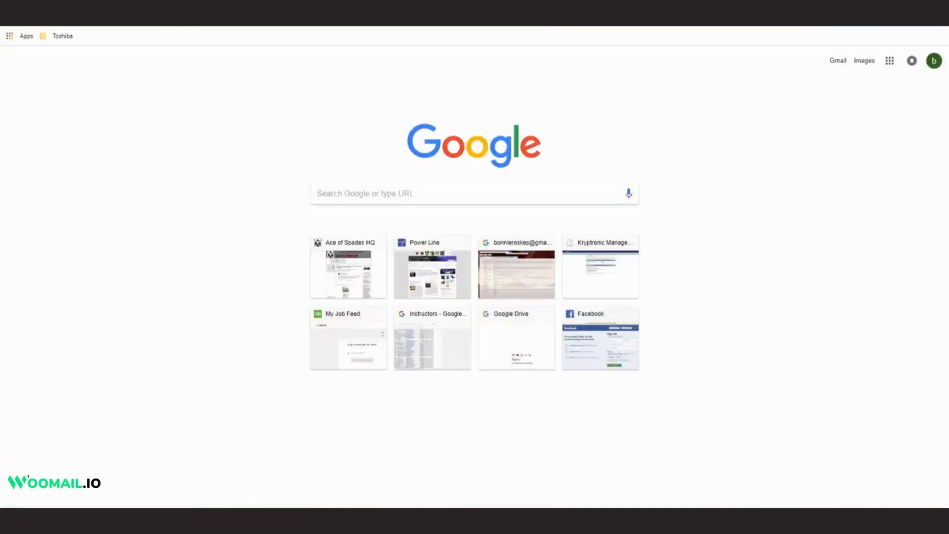
key(ctrl+v)
key(Return)
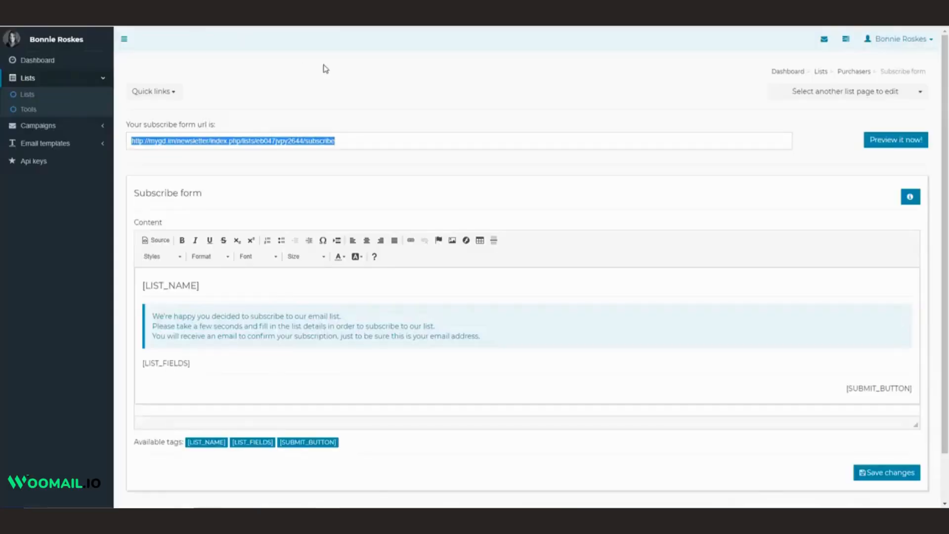
Step: Back on the Subscribe form page, switch to editing the Subscription confirmed page
click(355, 146)
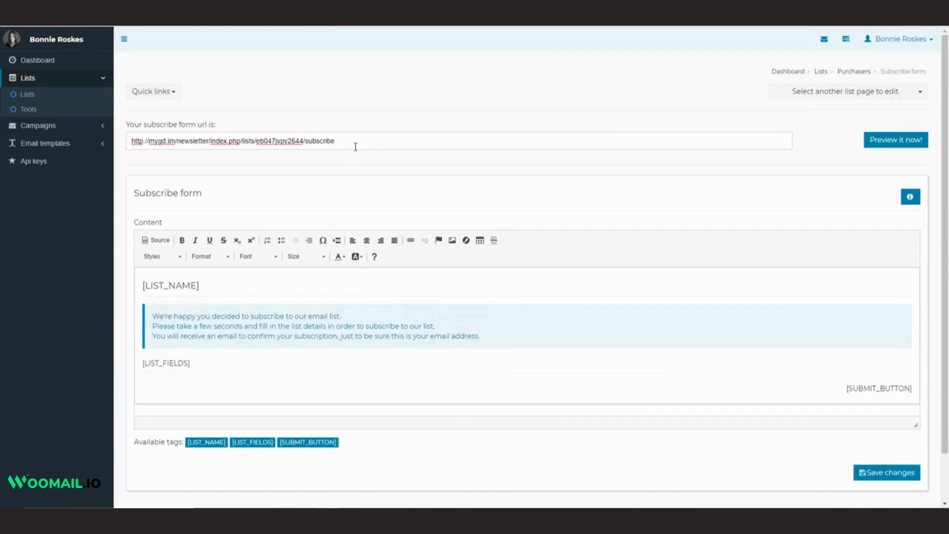
click(911, 97)
click(858, 138)
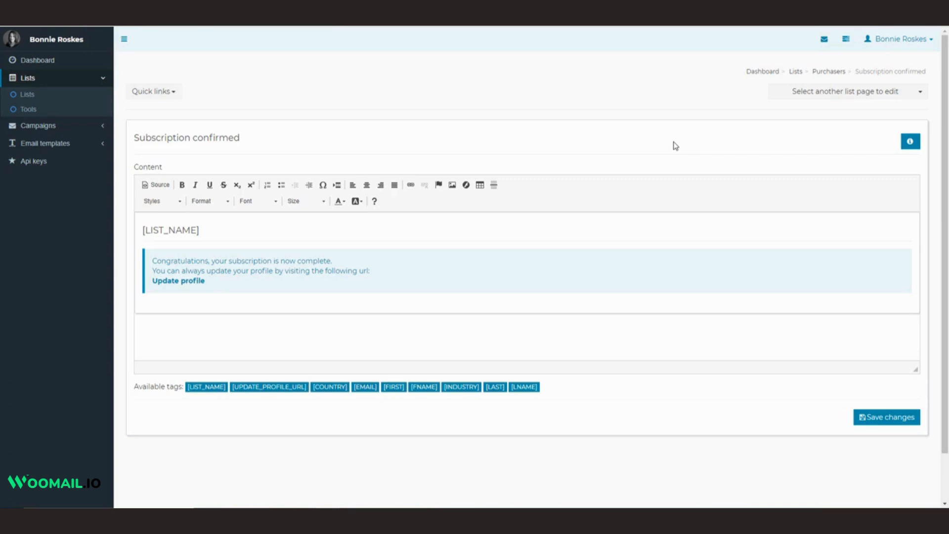
Step: Return to the Purchasers overview, open its embeddable forms and examine the code of the subscribe and unsubscribe forms
click(822, 75)
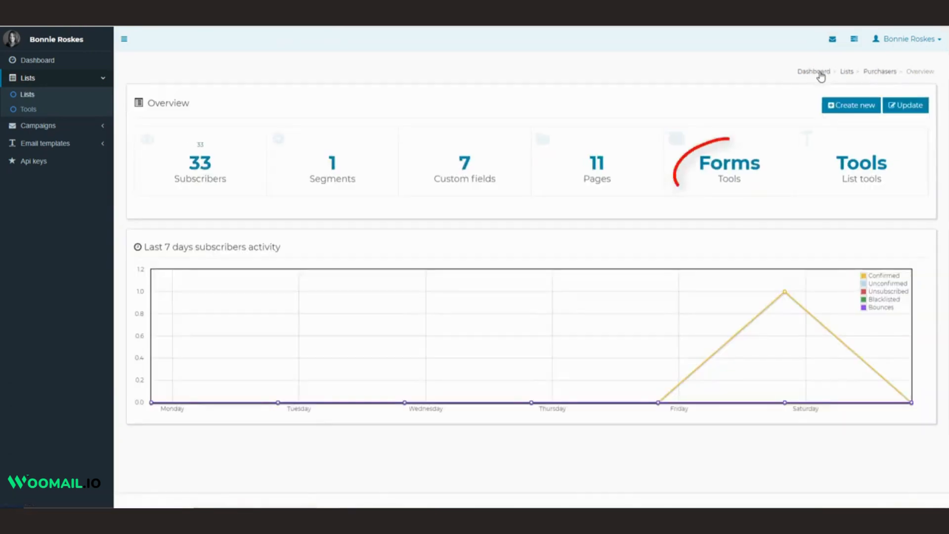
click(758, 166)
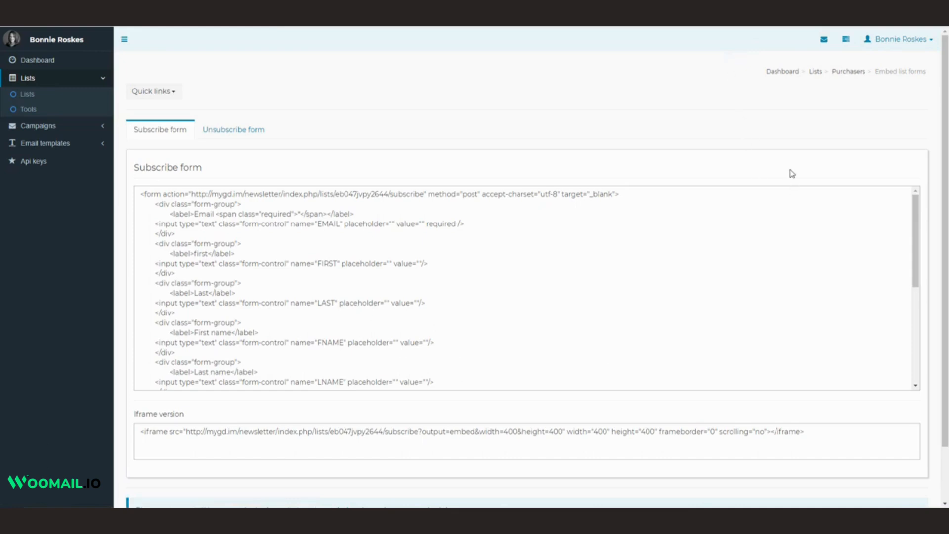
click(224, 131)
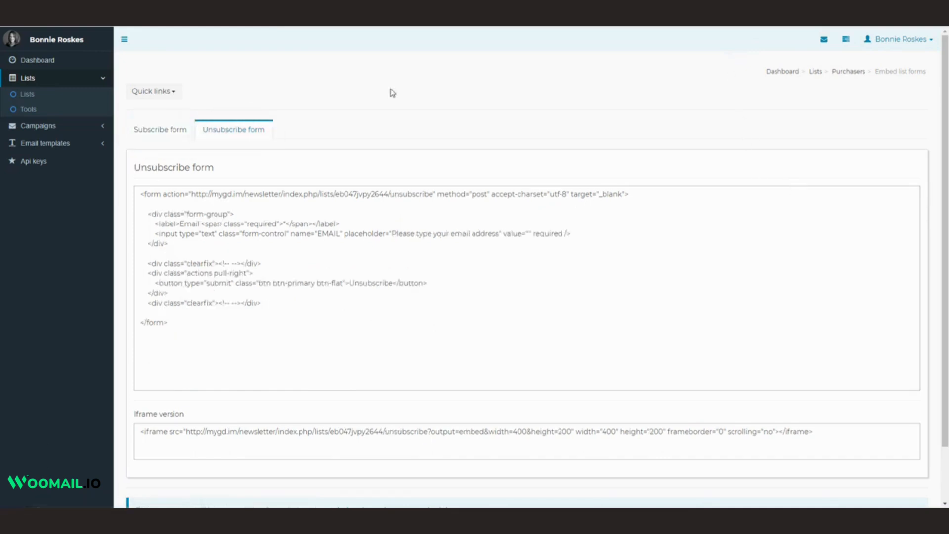
scroll(392, 91, down, 2)
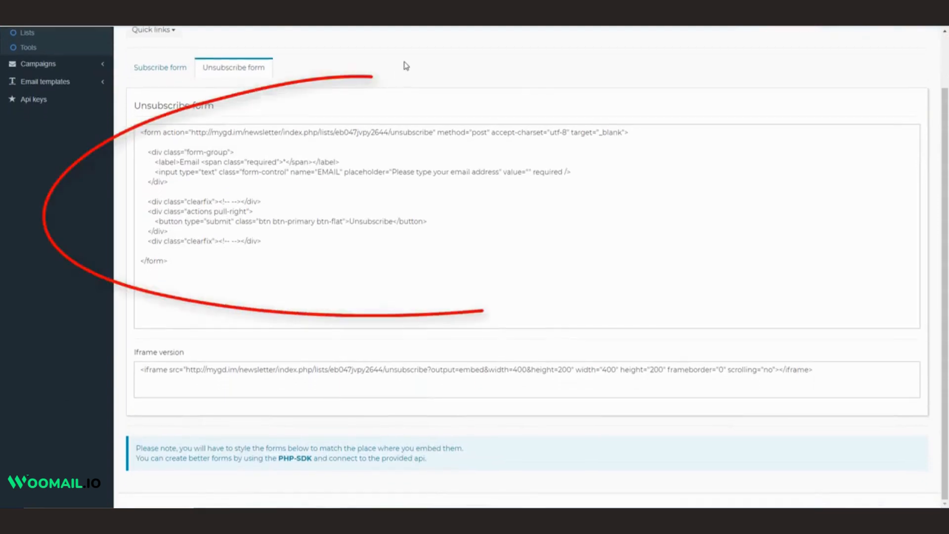